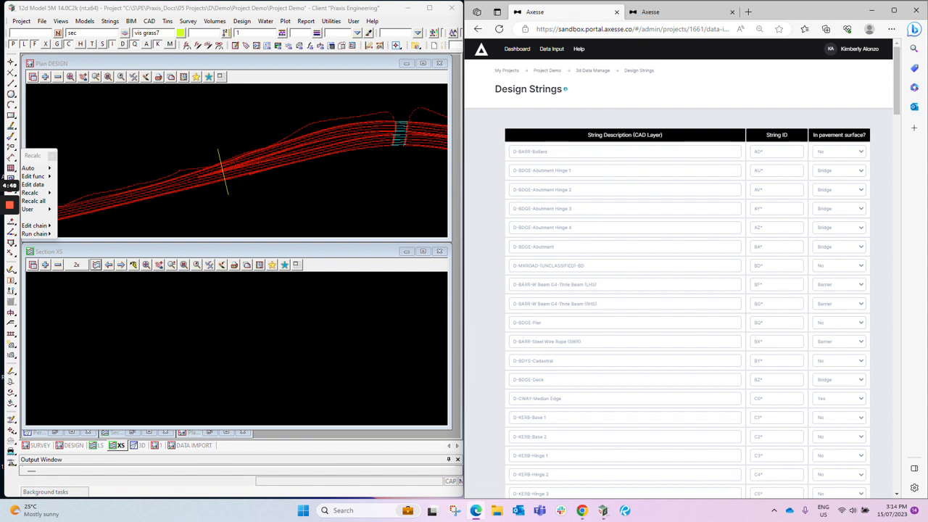
# - Review the Design Strings table's CAD layer descriptions, string IDs and in-pavement-surface settings, from the barrier rows through the line-marking rows
pyautogui.scroll(-2, 780, 289)
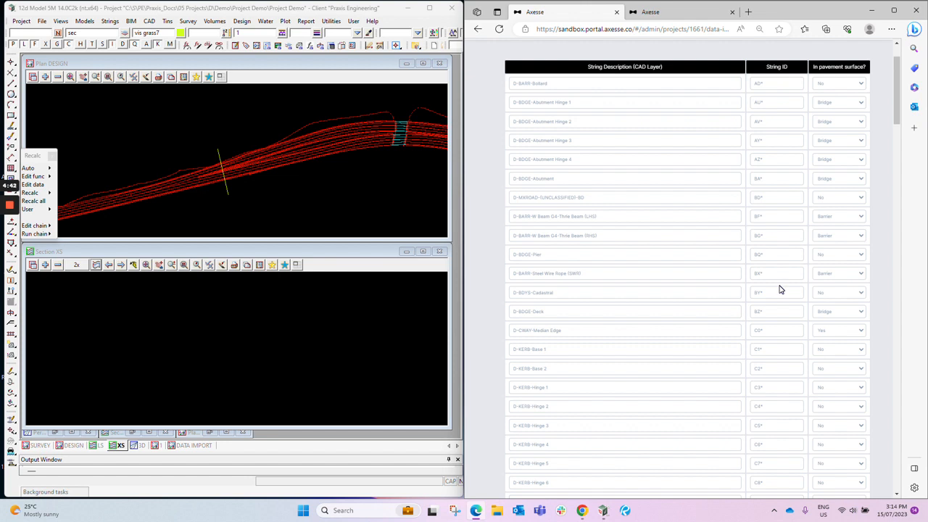
pyautogui.scroll(2, 780, 289)
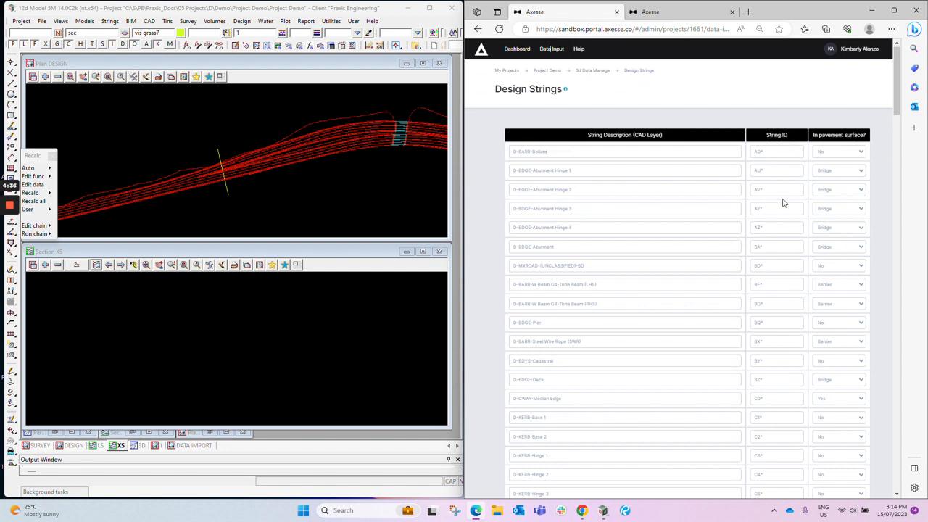
pyautogui.scroll(-2, 687, 290)
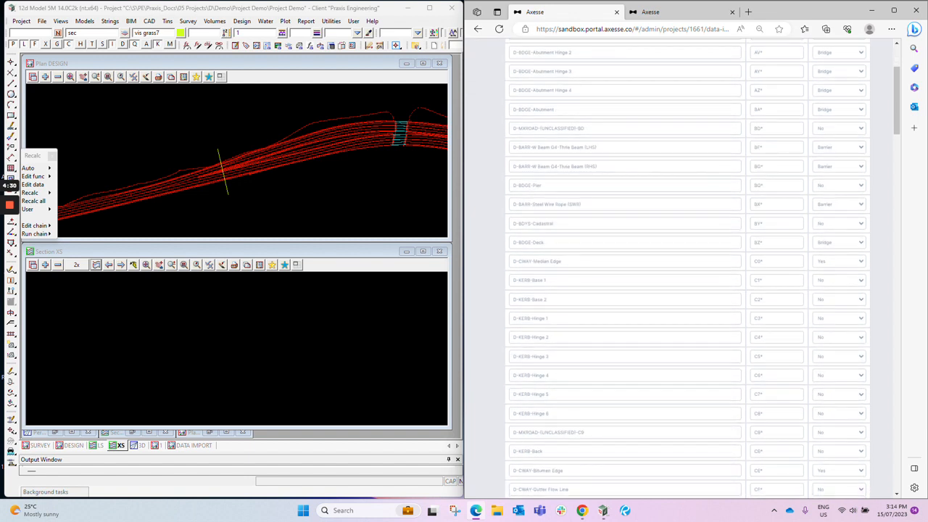
pyautogui.scroll(-3, 687, 268)
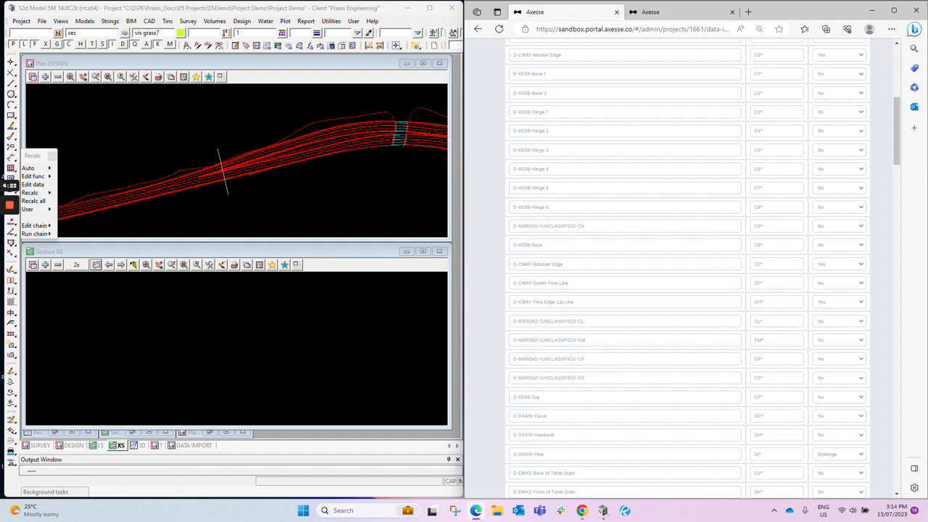
pyautogui.scroll(-2, 687, 269)
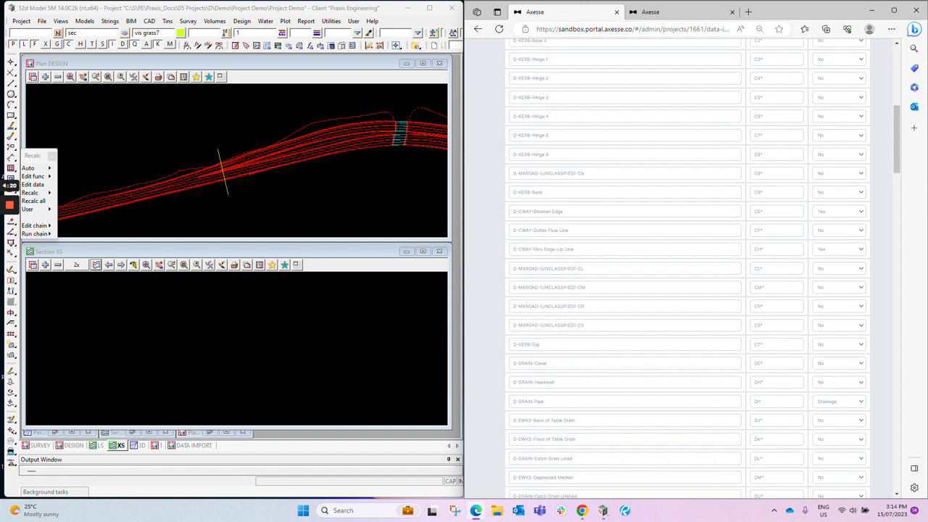
pyautogui.scroll(-5, 687, 269)
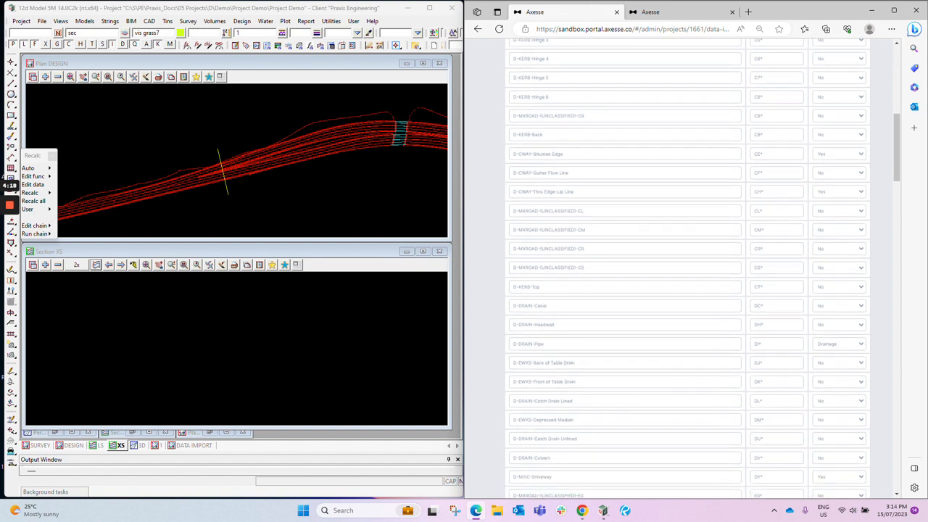
pyautogui.scroll(-10, 747, 276)
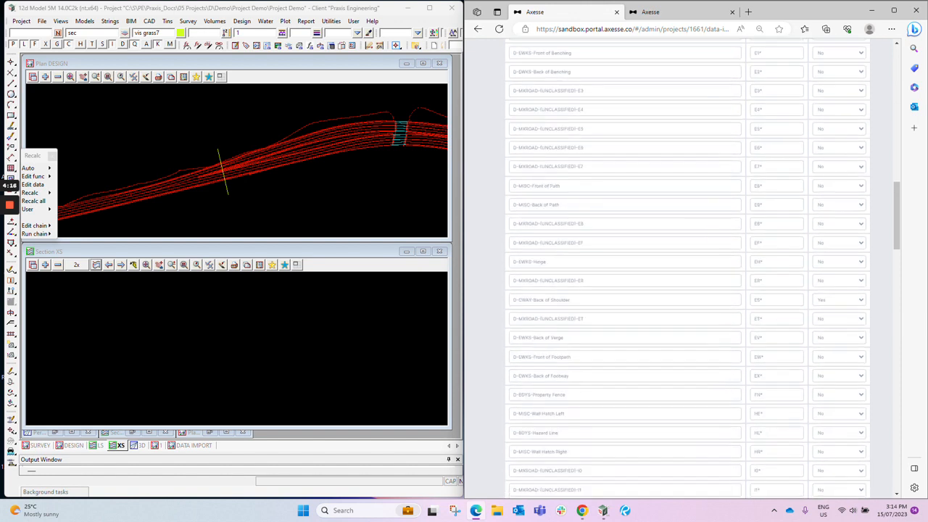
pyautogui.scroll(-5, 747, 279)
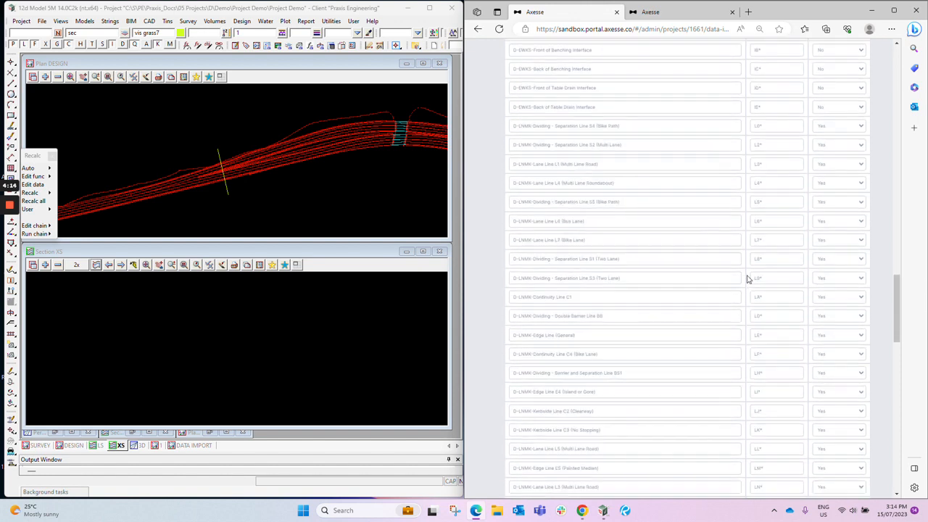
pyautogui.scroll(-3, 748, 279)
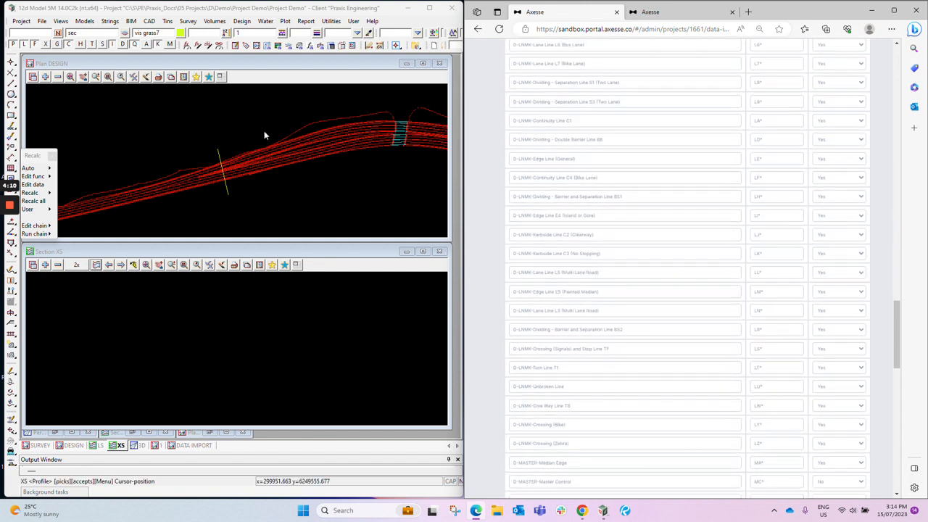
# - Switch to 12d Model and profile the yellow section line from the DESIGN plan in the XS section view
pyautogui.click(98, 265)
pyautogui.click(227, 192)
pyautogui.middleClick(228, 194)
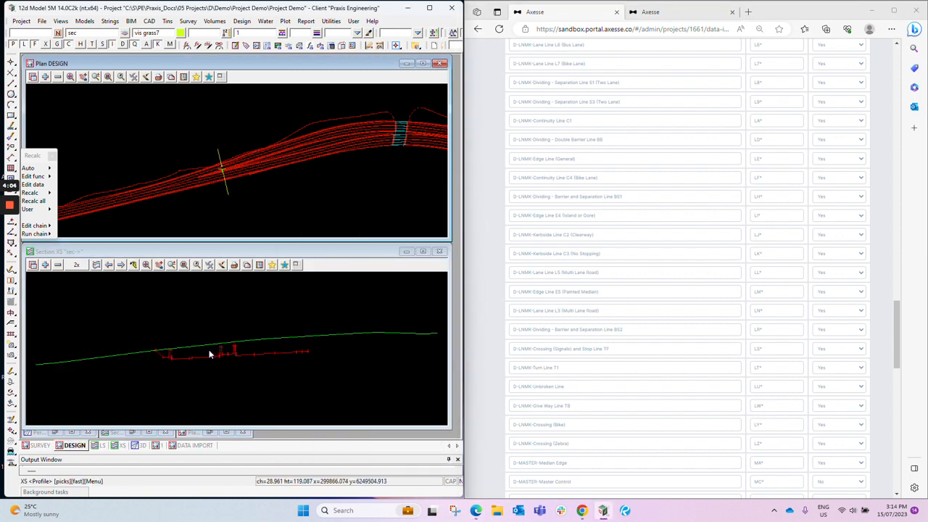
pyautogui.scroll(3, 207, 345)
pyautogui.scroll(4, 112, 392)
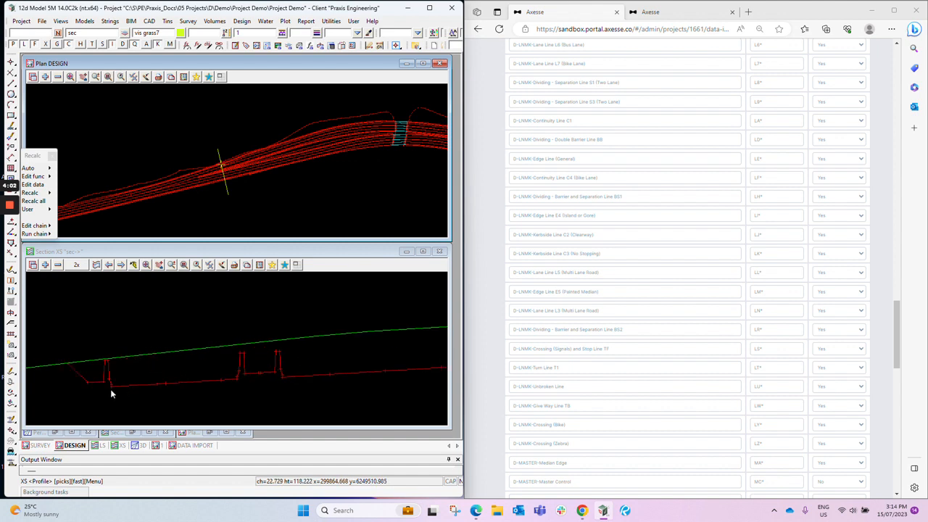
# - Inspect the string information at both edges of the carriageway in the XS section, choosing the Back of Shoulder string where strings coincide
pyautogui.click(110, 384)
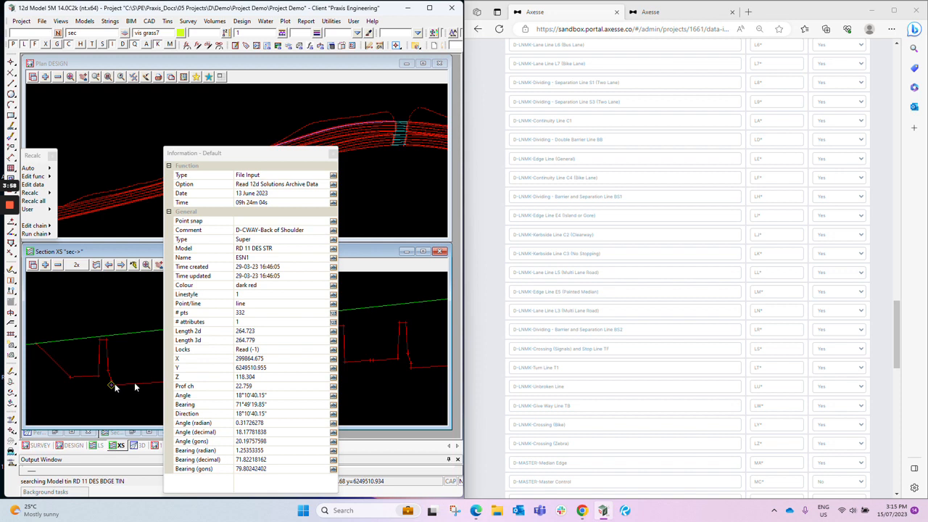
pyautogui.middleClick(110, 384)
pyautogui.click(331, 374)
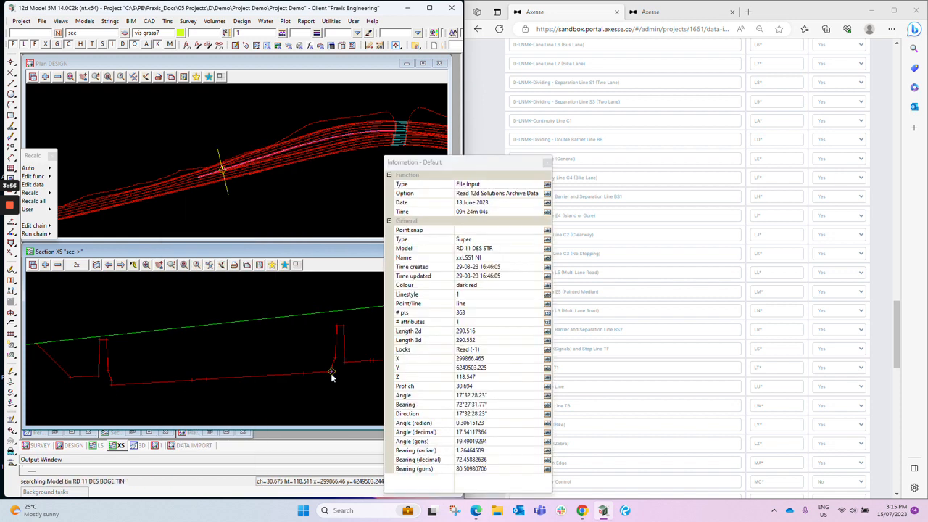
pyautogui.click(331, 373)
pyautogui.middleClick(330, 373)
pyautogui.click(331, 374)
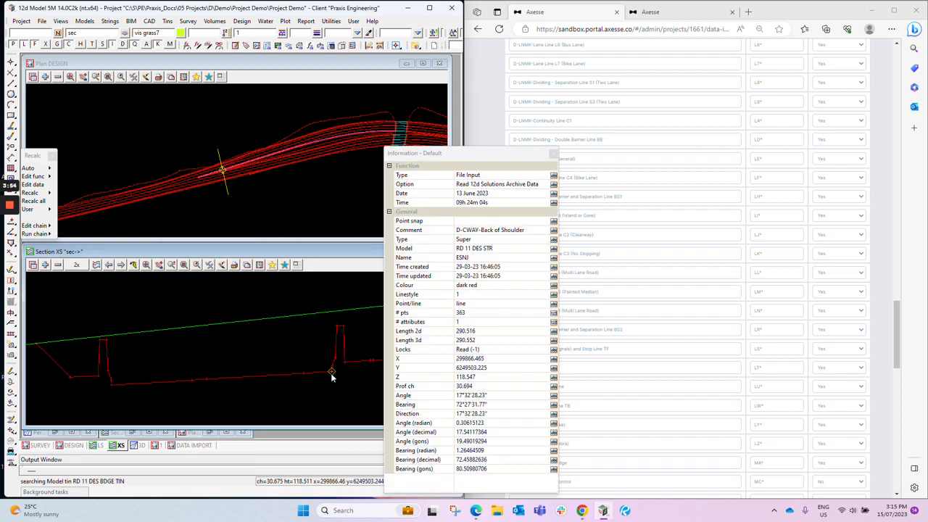
pyautogui.middleClick(331, 374)
pyautogui.scroll(-4, 217, 348)
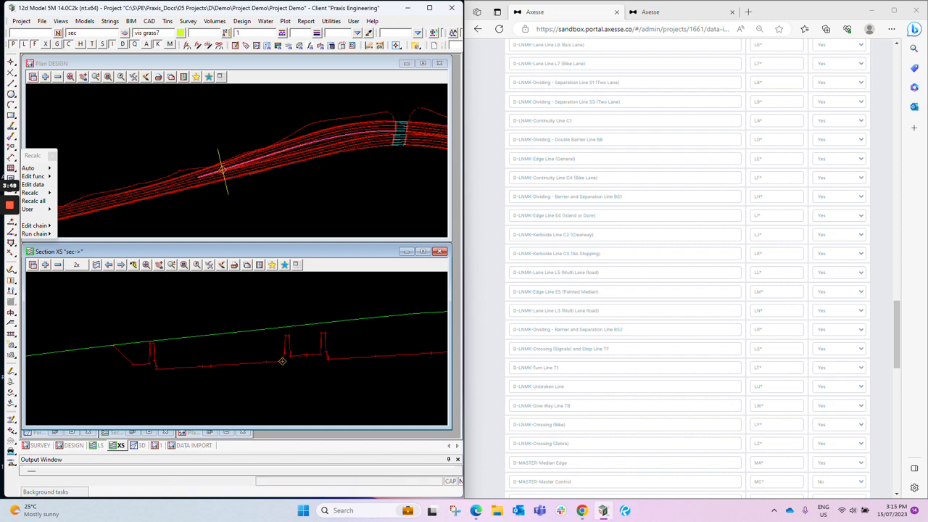
# - Switch to the Axsse Design Strings page in the browser and find the D-CWAY-Back of Shoulder row
pyautogui.scroll(1, 687, 268)
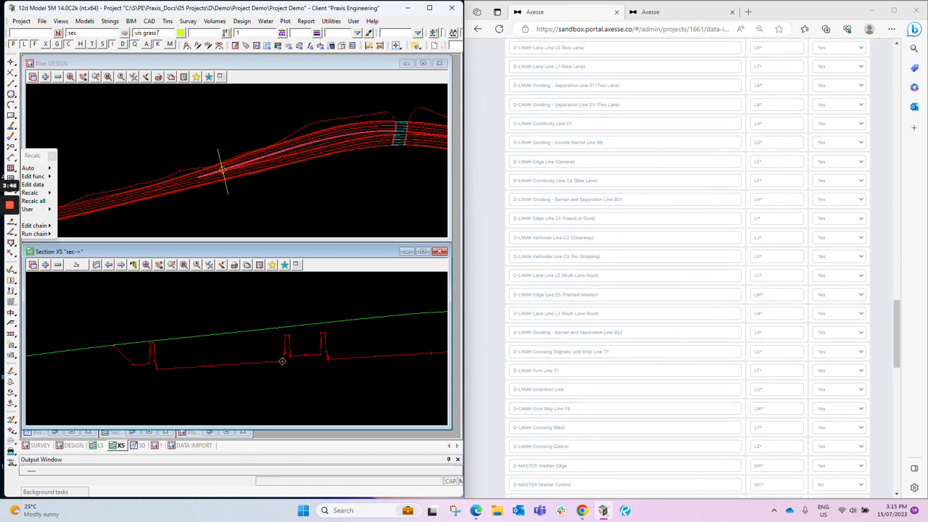
pyautogui.moveTo(900, 317); pyautogui.dragTo(902, 225)
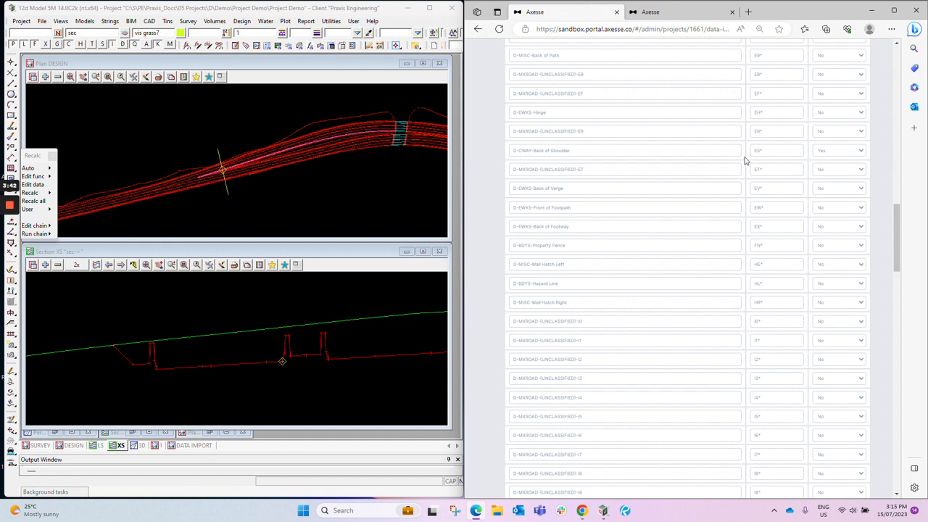
pyautogui.click(582, 150)
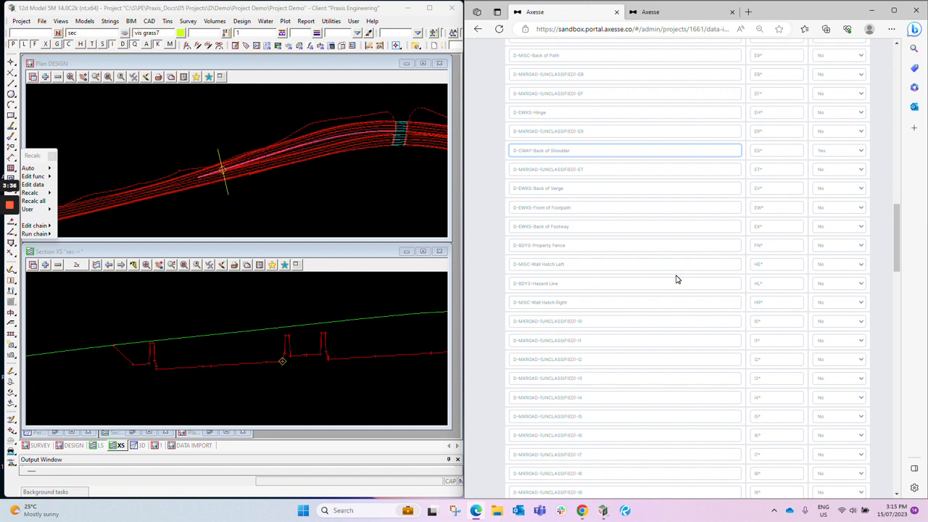
# - Review the remaining design strings and the In pavement surface options of the first blank row at the table's end
pyautogui.scroll(-15, 675, 279)
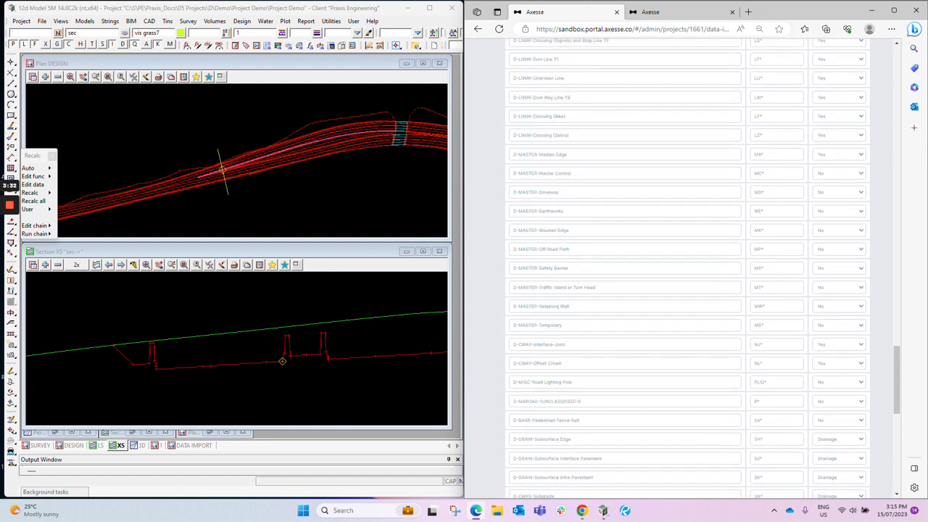
pyautogui.scroll(-6, 676, 279)
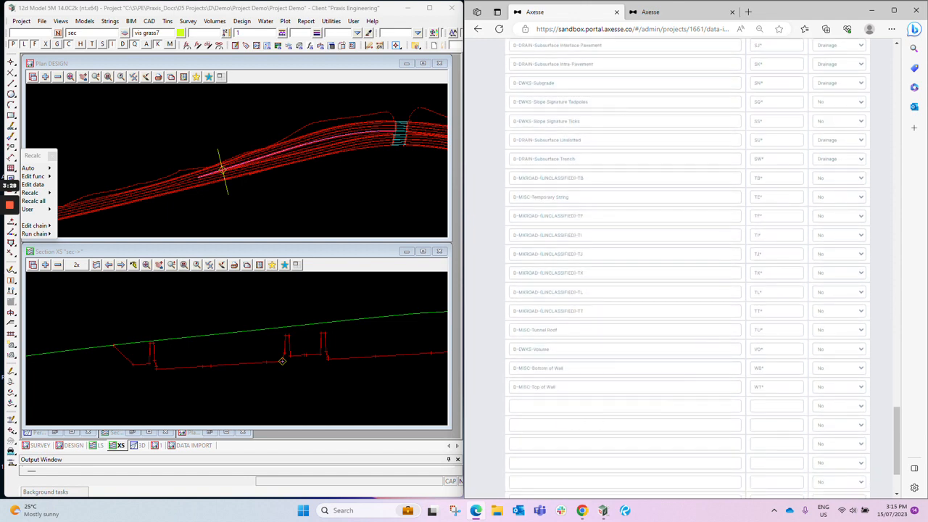
pyautogui.click(625, 406)
pyautogui.click(776, 406)
pyautogui.click(837, 409)
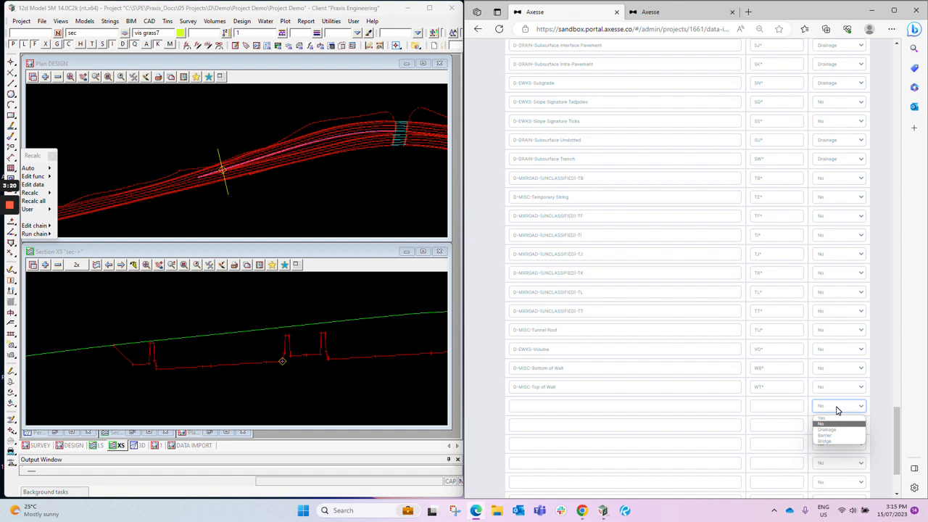
pyautogui.click(838, 409)
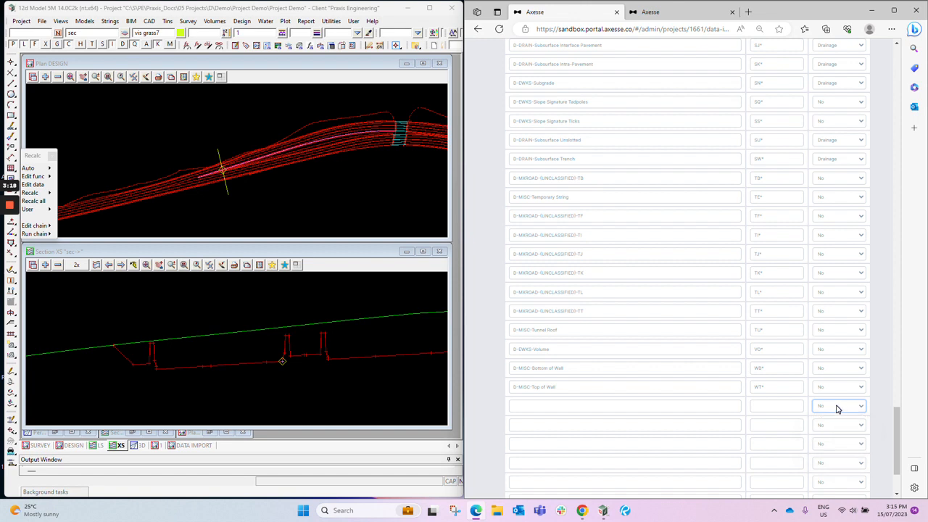
# - Open the Pavements data input page, and view the project's bill of quantities in the other browser tab before returning
pyautogui.scroll(2, 837, 409)
pyautogui.moveTo(898, 410); pyautogui.dragTo(902, 49)
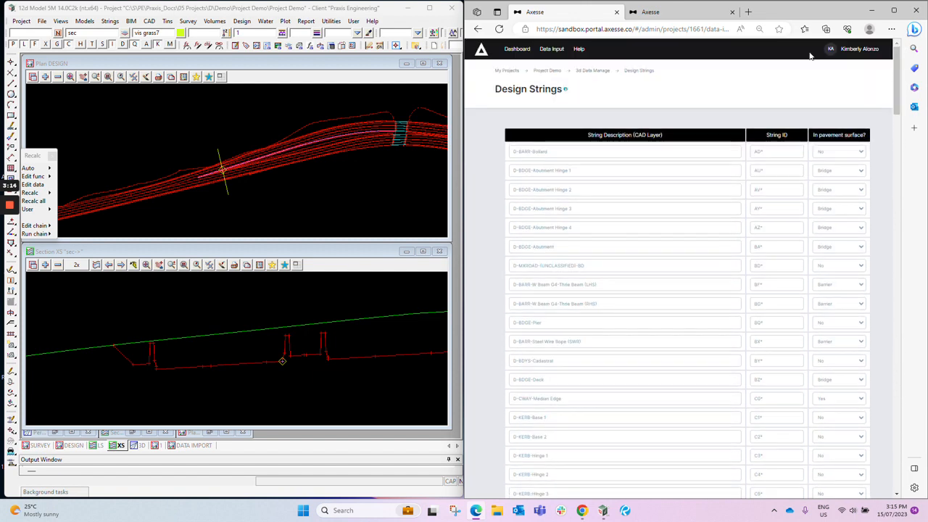
pyautogui.click(551, 52)
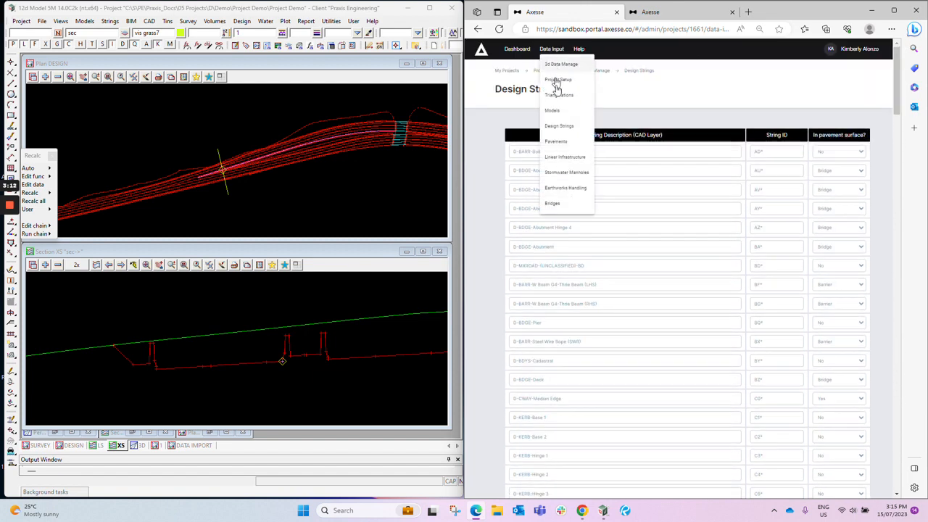
pyautogui.click(560, 143)
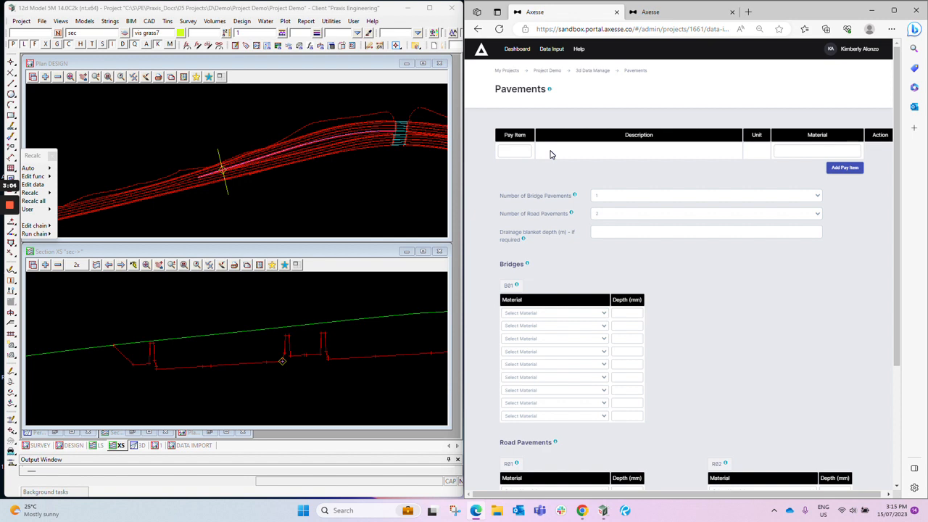
pyautogui.click(652, 13)
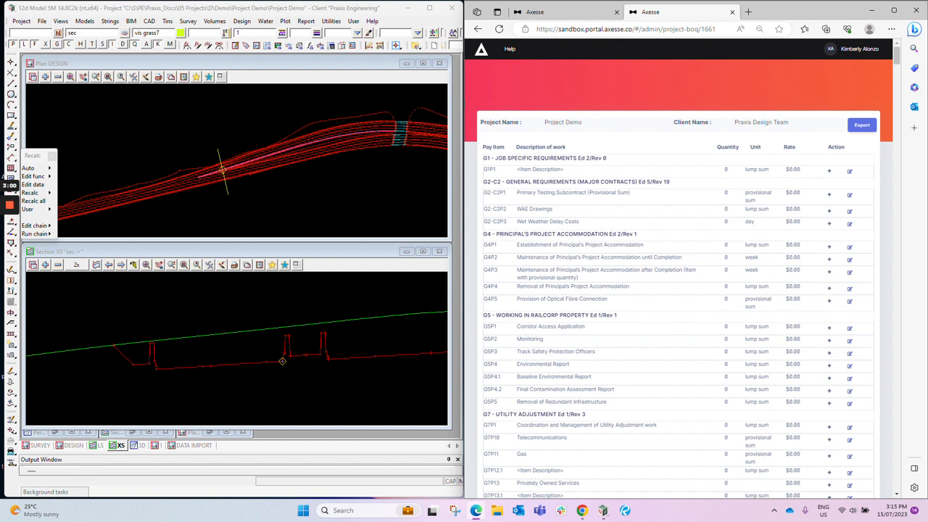
pyautogui.click(571, 14)
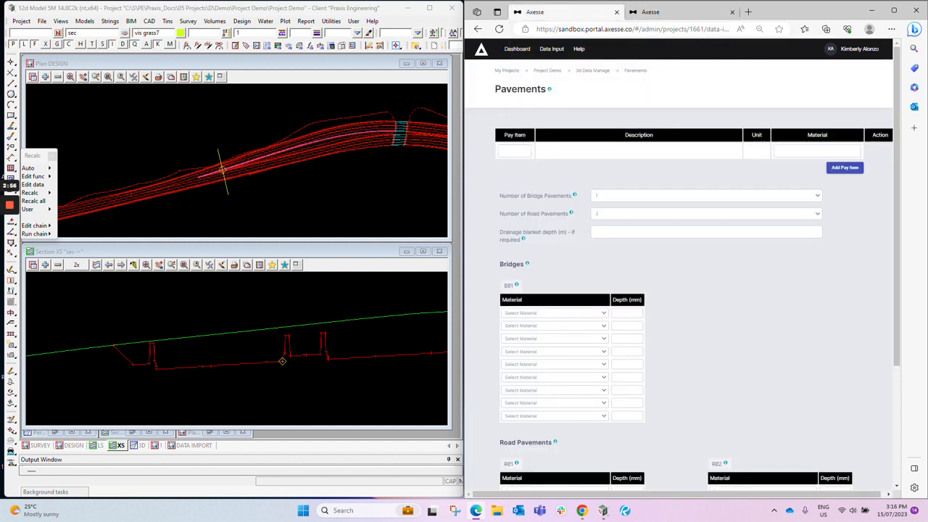
# - Add pay item R44P5.1 to the Pavements table with SMZ as its material, and dismiss the notification
pyautogui.click(515, 151)
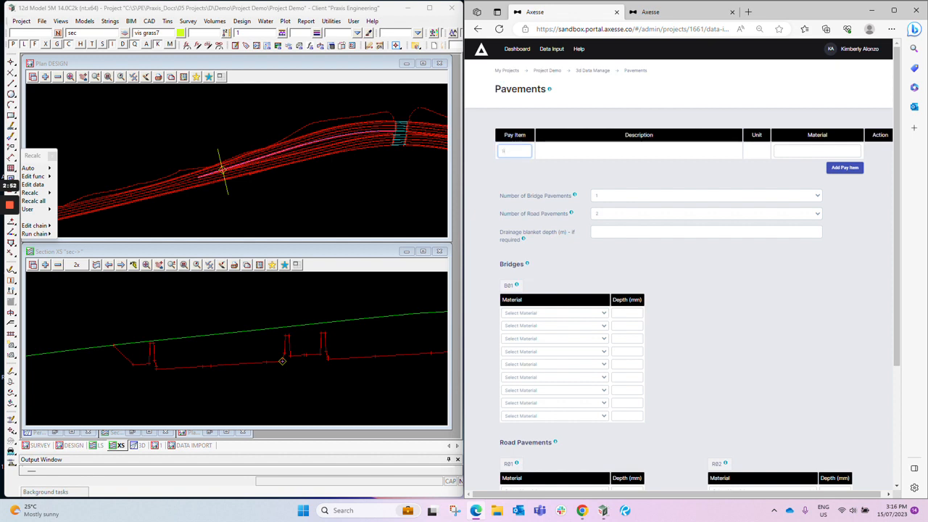
pyautogui.write('R44PS1')
pyautogui.press('Tab')
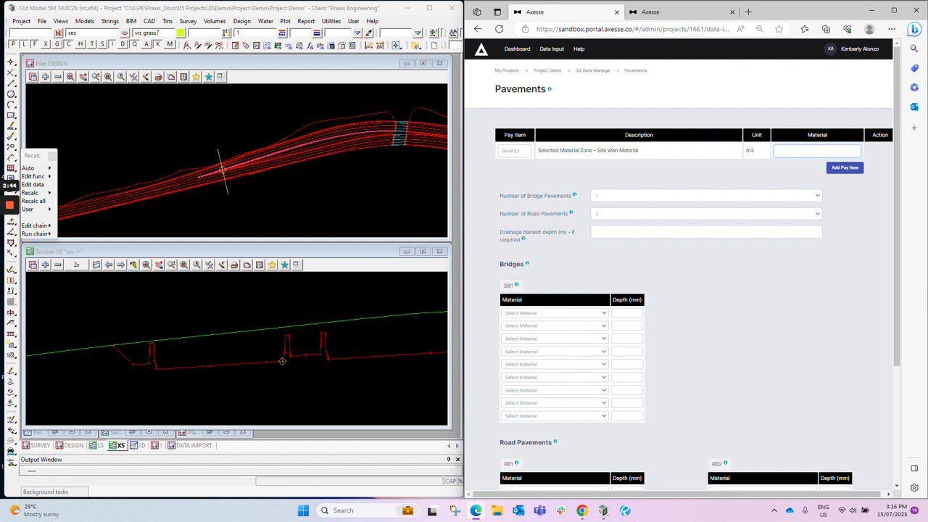
pyautogui.hotkey('alt', 'Tab')
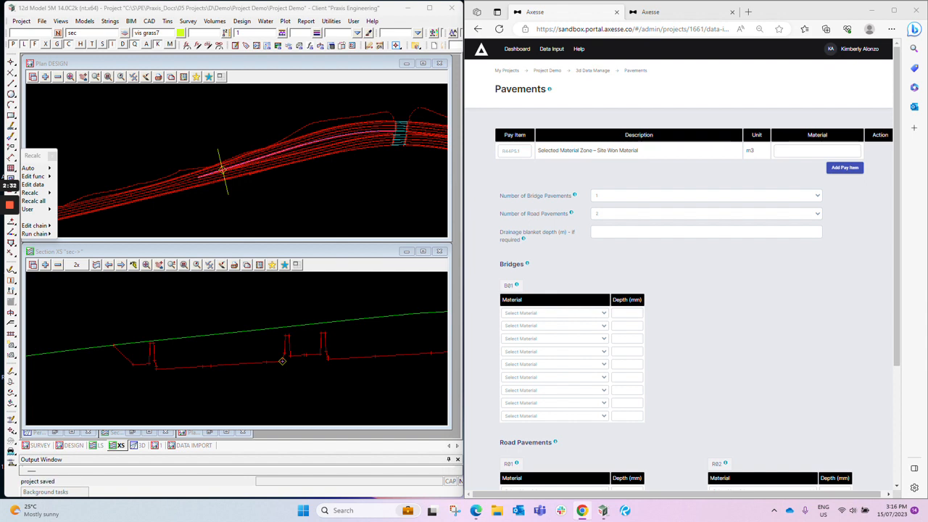
pyautogui.click(817, 151)
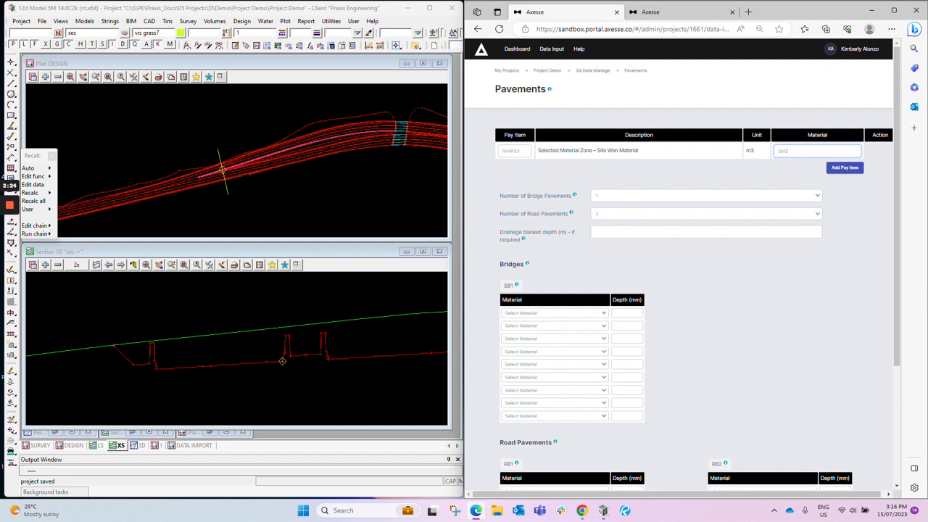
pyautogui.click(845, 176)
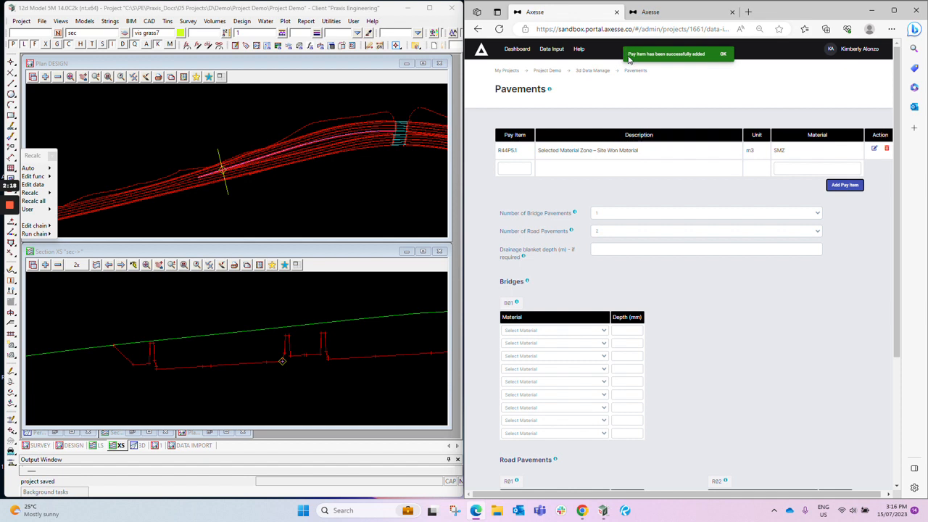
pyautogui.click(716, 57)
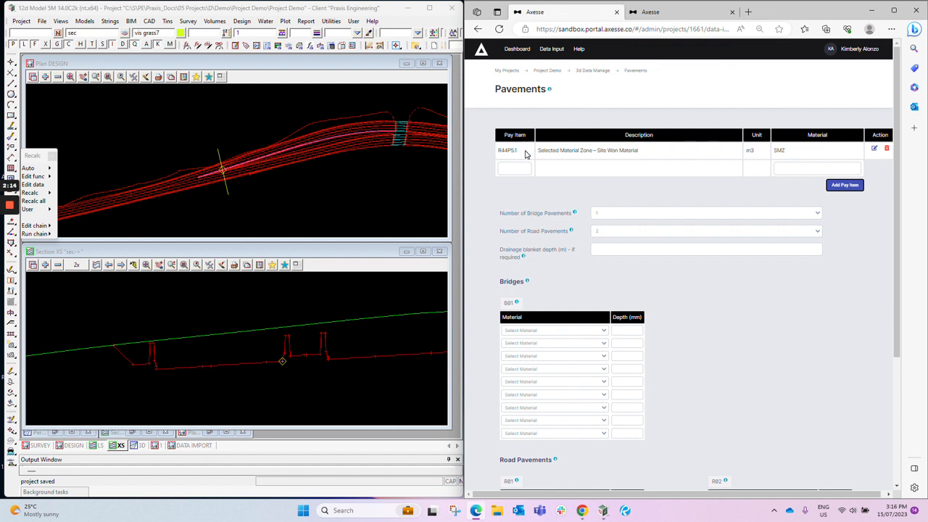
# - Add pay item R54P1.7 to the Pavements table with PCP270 as its material
pyautogui.click(513, 167)
pyautogui.write('R44P1.7')
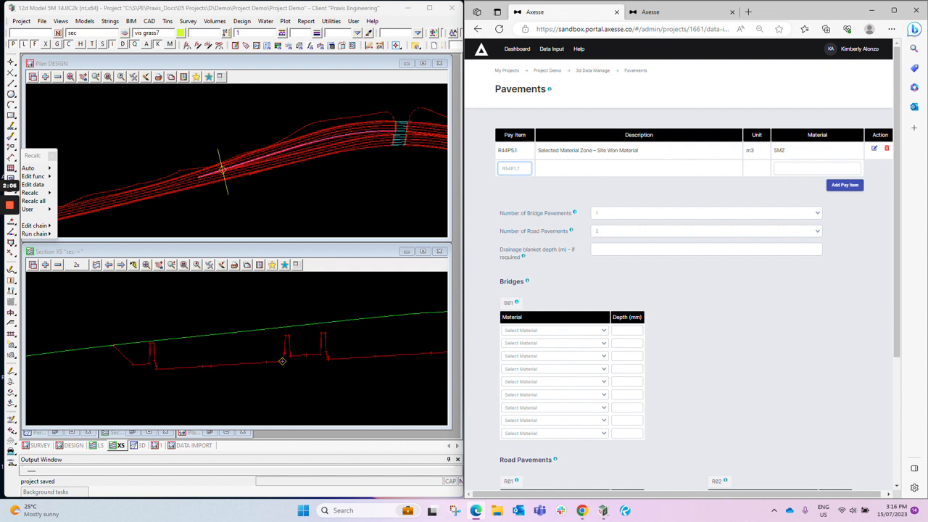
pyautogui.press('Tab')
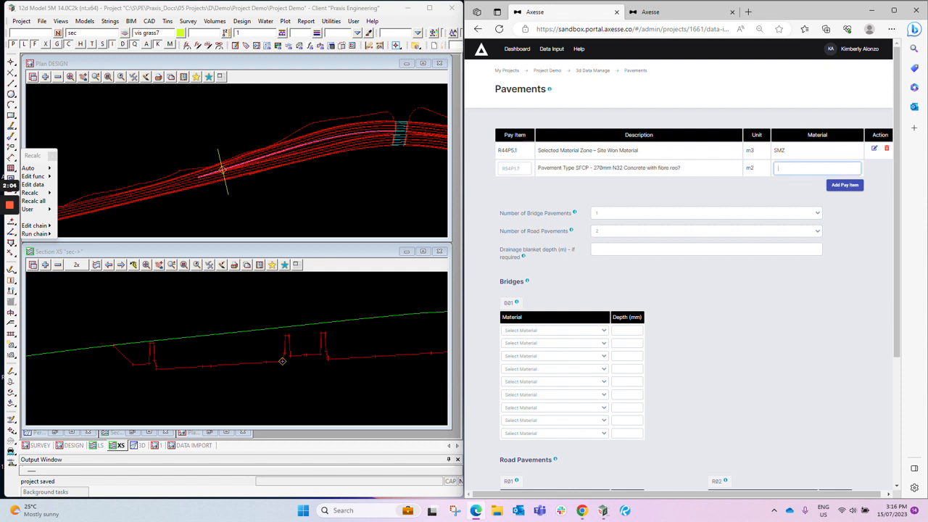
pyautogui.write('PCF270')
pyautogui.click(845, 185)
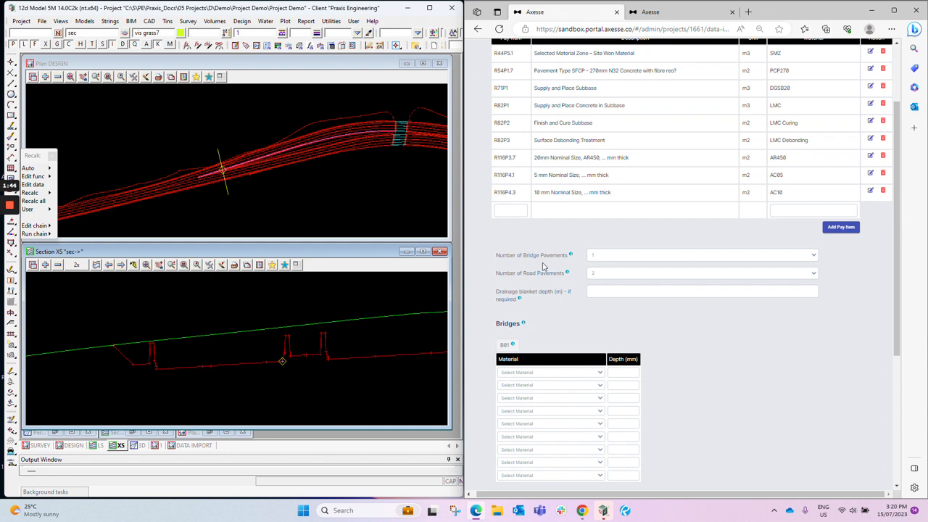
# - Set the number of bridge pavements to 2
pyautogui.click(613, 260)
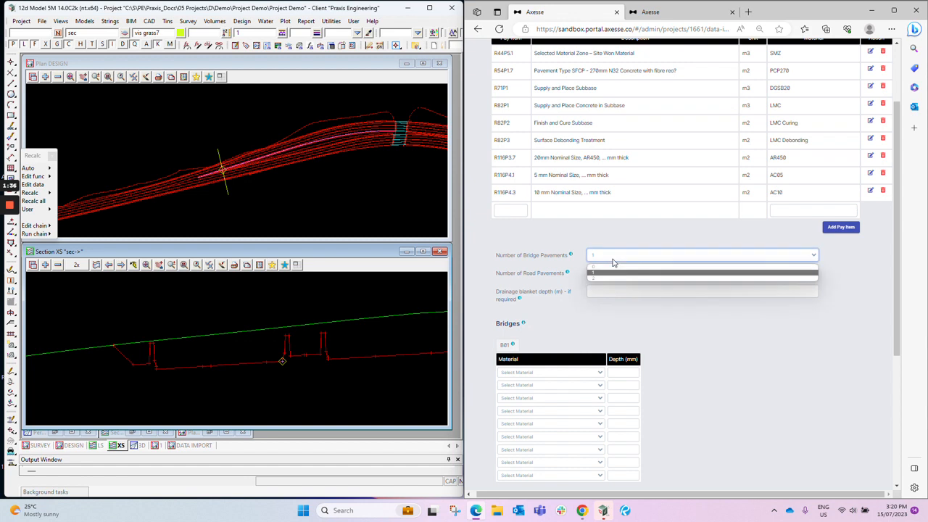
pyautogui.click(613, 259)
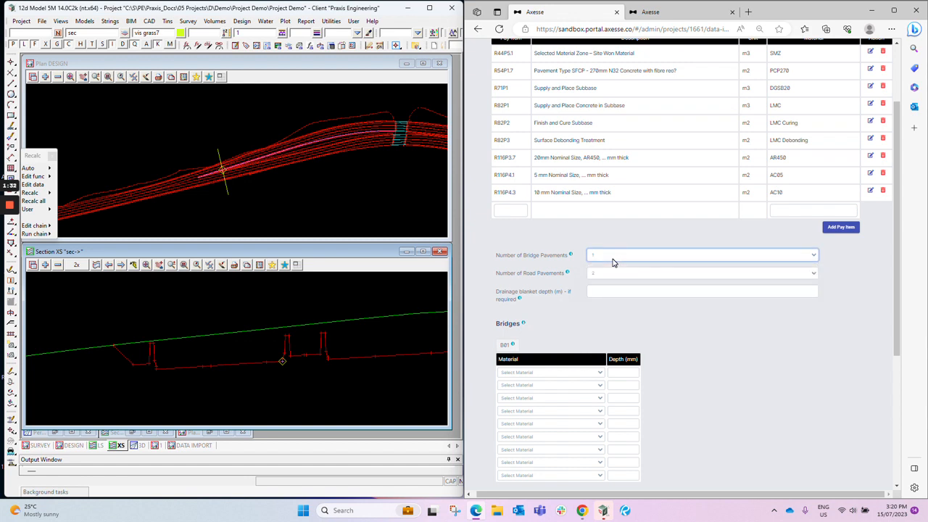
pyautogui.click(616, 260)
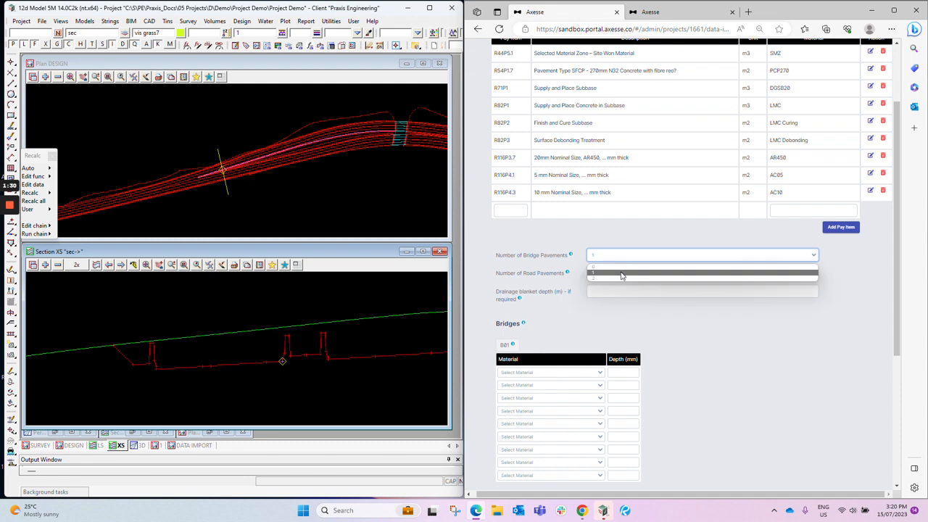
pyautogui.click(626, 283)
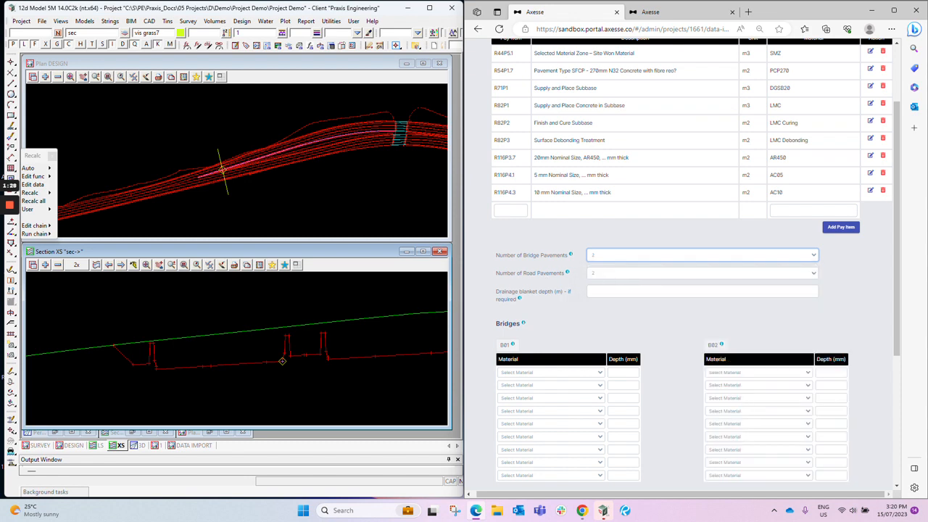
# - Review the number of road pavements options, the bridge and road pavement tables, and the material choices for B01's first row
pyautogui.scroll(-1, 580, 240)
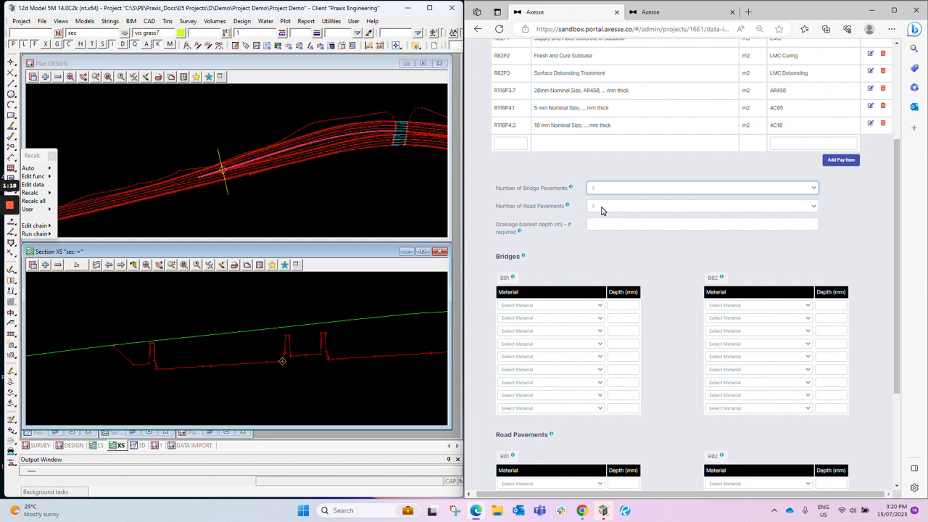
pyautogui.click(601, 208)
pyautogui.click(601, 208)
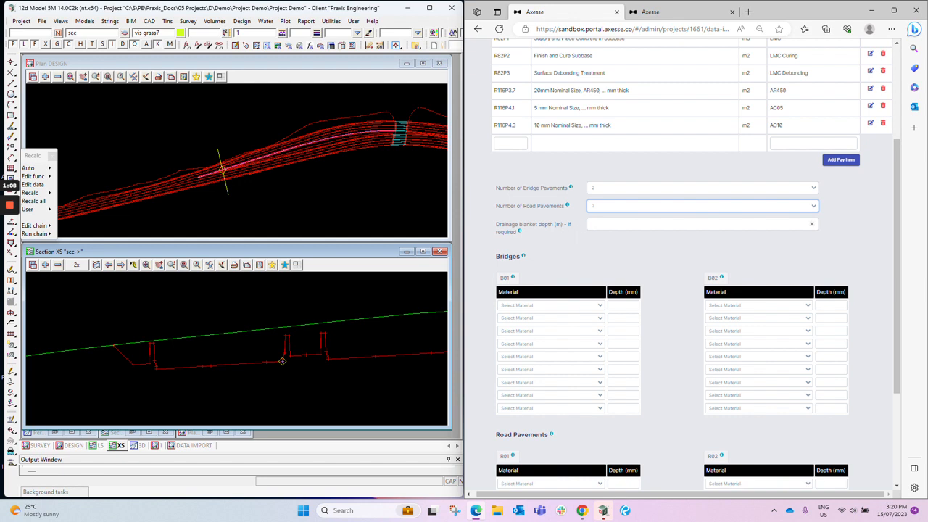
pyautogui.scroll(-1, 584, 196)
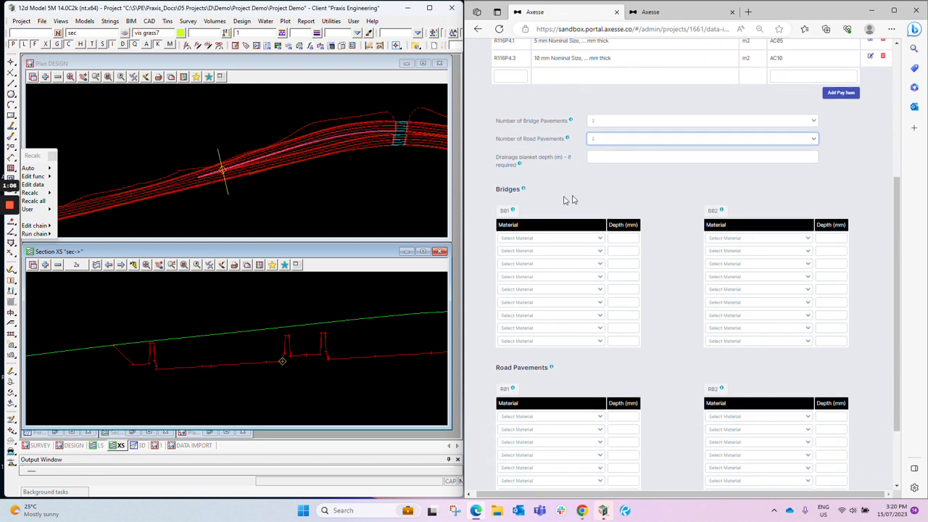
pyautogui.scroll(-1, 559, 198)
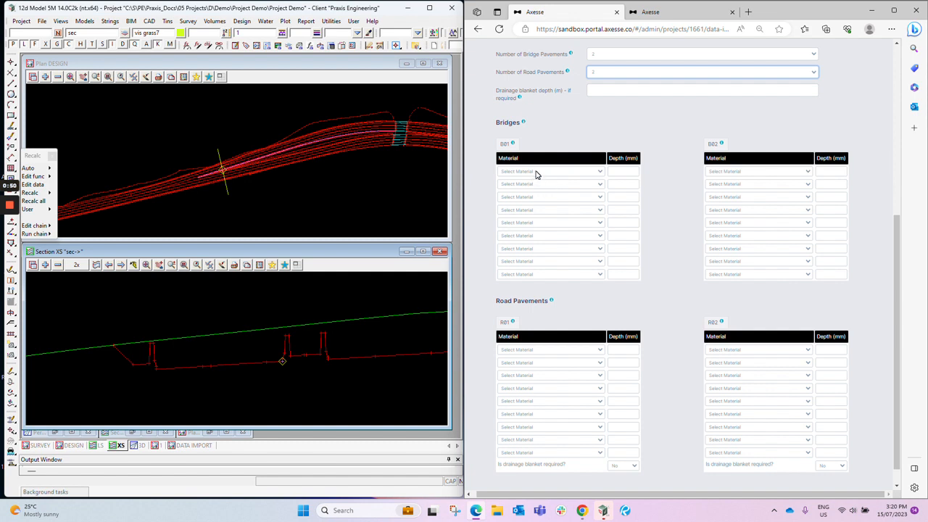
pyautogui.click(536, 172)
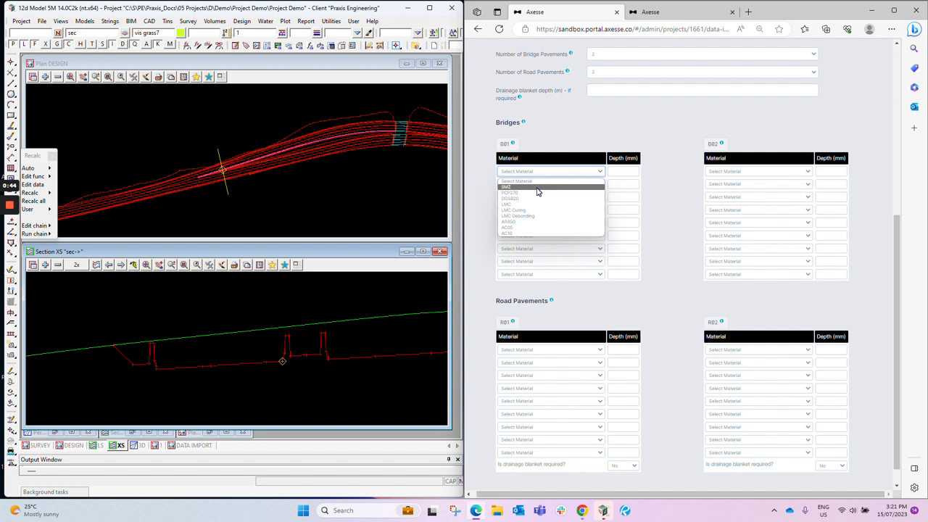
pyautogui.scroll(2, 610, 74)
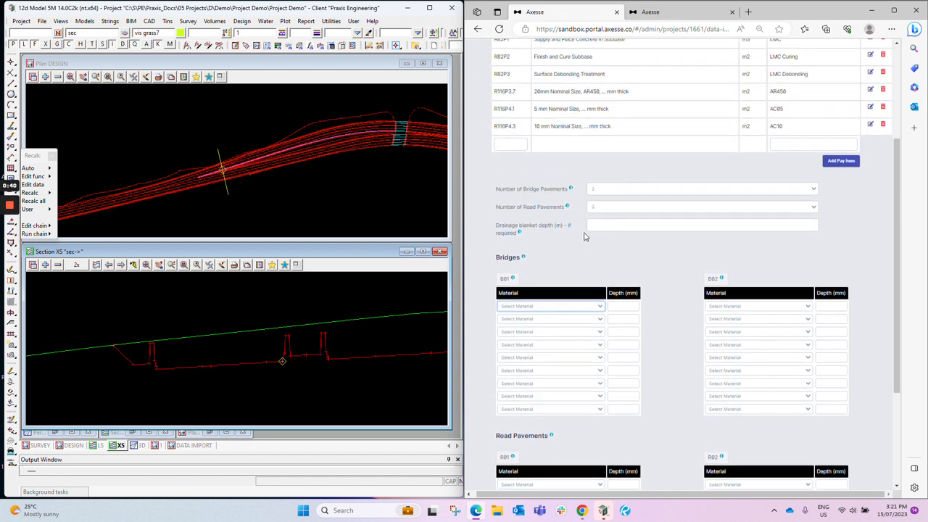
pyautogui.scroll(-1, 584, 235)
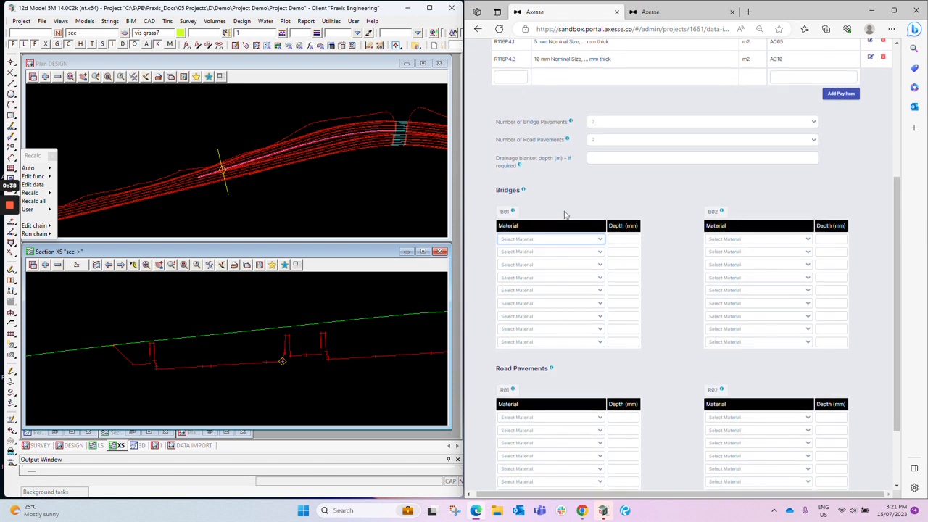
# - Set the first layer of bridge pavement B01 to AC05 with a depth of 20 mm
pyautogui.click(574, 241)
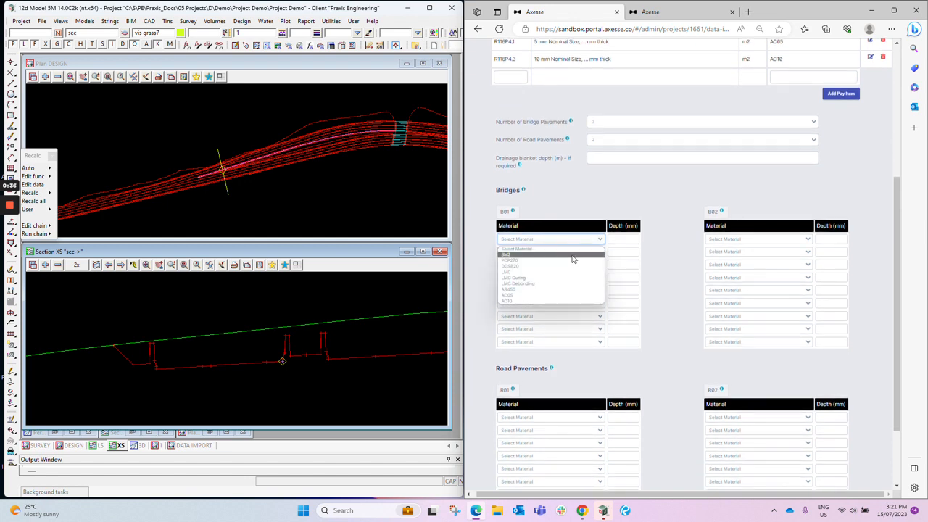
pyautogui.click(575, 295)
pyautogui.click(611, 239)
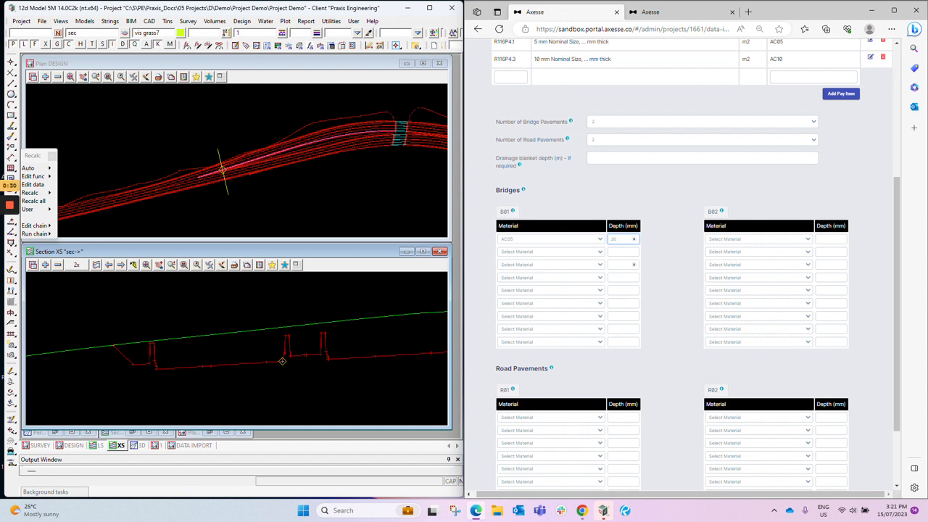
# - Set the second layer of bridge pavement B01 to LMC Curing with a depth of 50 mm
pyautogui.click(582, 252)
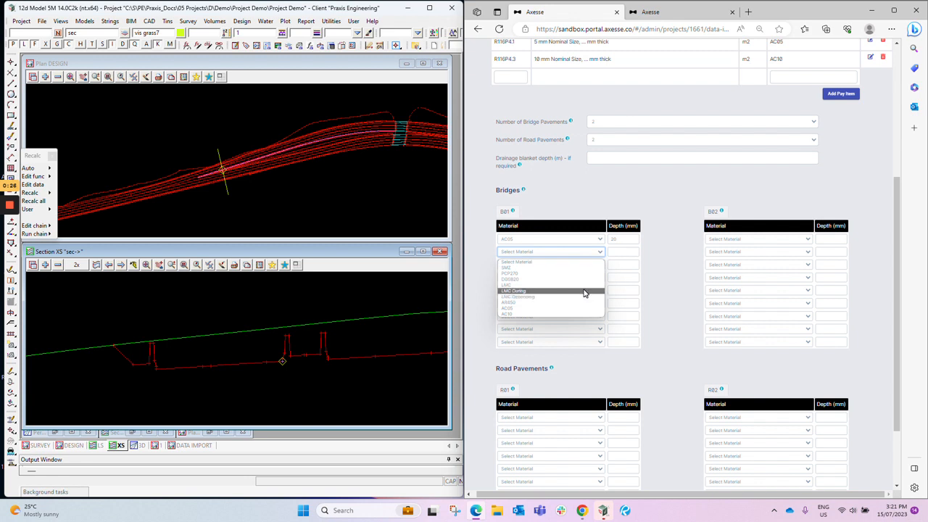
pyautogui.click(584, 291)
pyautogui.click(622, 252)
pyautogui.write('50')
pyautogui.click(670, 262)
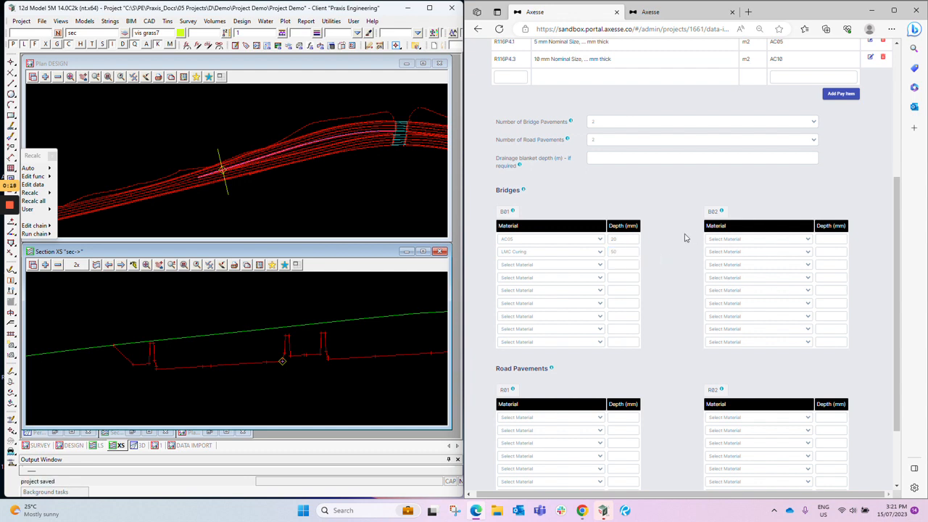
# - Check the drainage blanket requirement options for road pavements R01 and R02
pyautogui.scroll(-2, 746, 247)
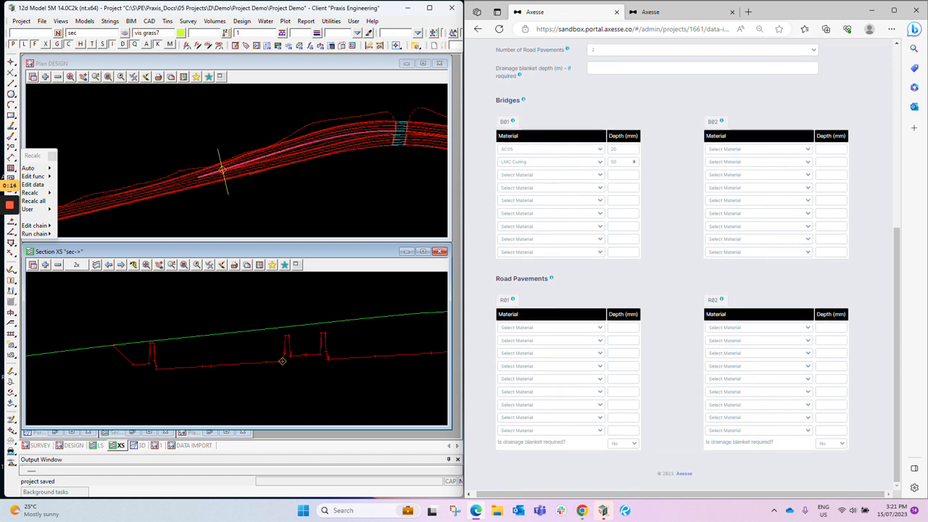
pyautogui.moveTo(12, 251)
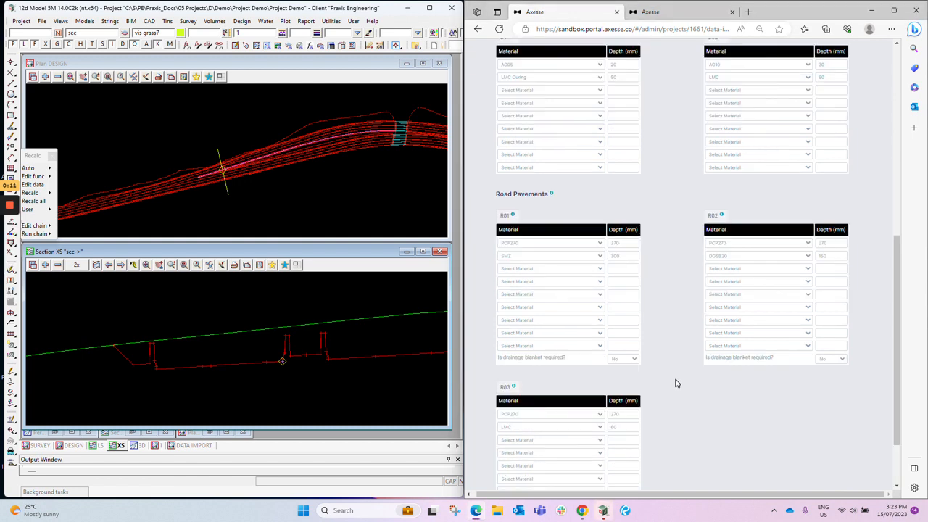
pyautogui.click(626, 362)
pyautogui.click(674, 360)
pyautogui.click(845, 362)
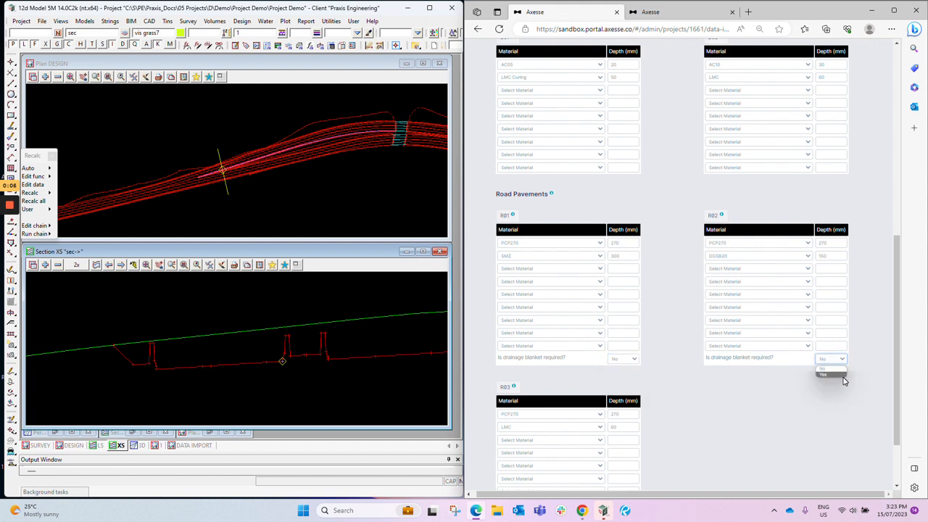
pyautogui.click(840, 346)
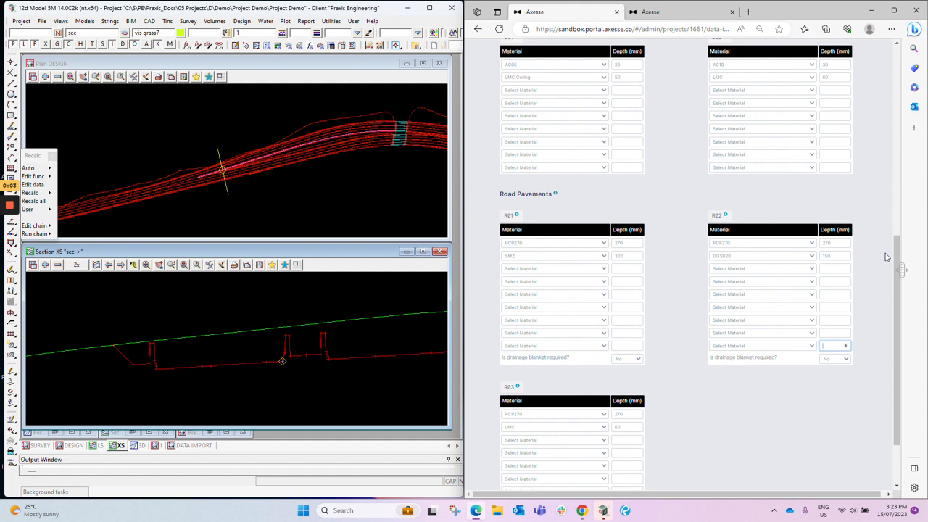